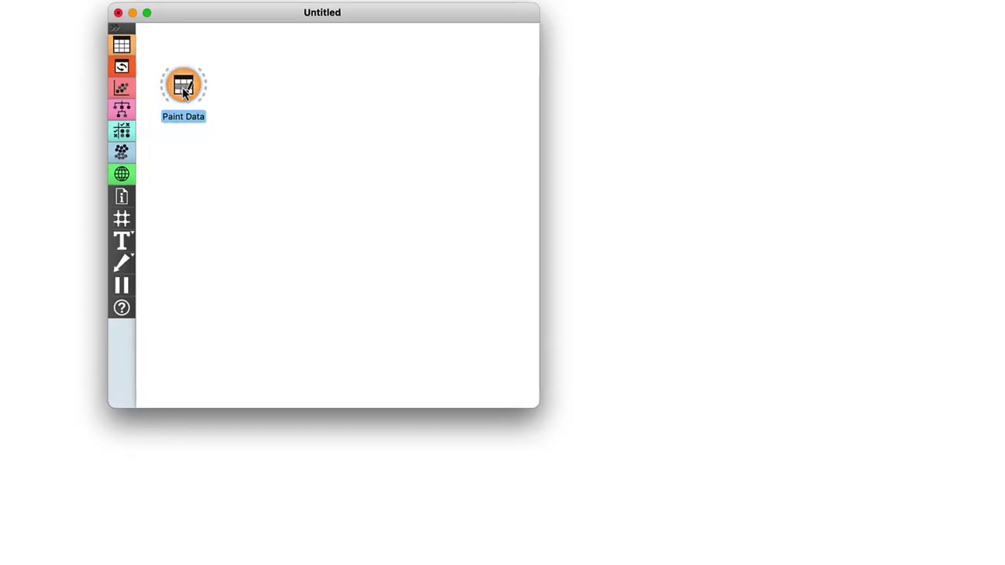
# Step: Open Paint Data and brush C1 points in a diagonal band from upper left to lower right
pyautogui.doubleClick(188, 87)
pyautogui.moveTo(415, 94); pyautogui.dragTo(805, 428)
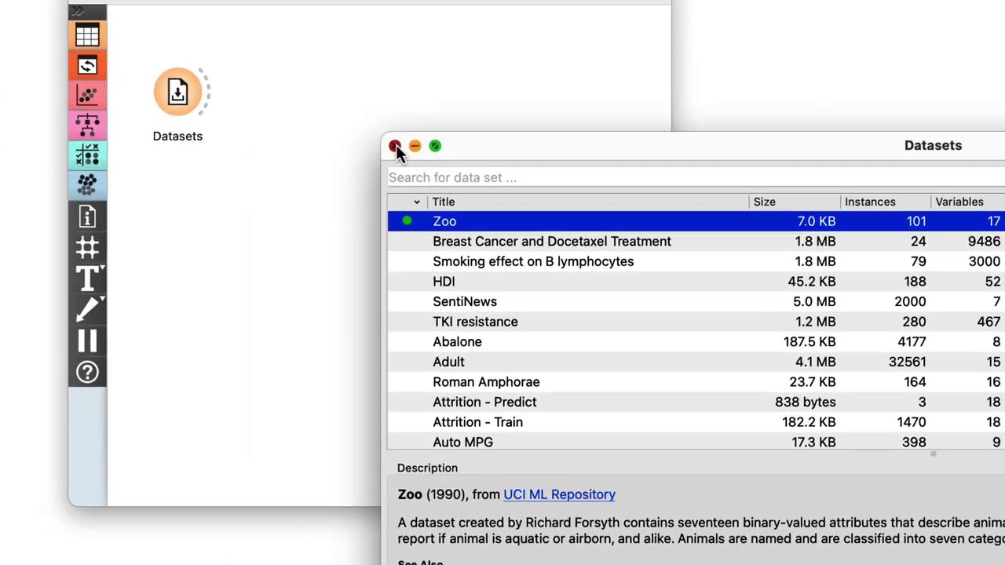
# Step: Connect a new MDS widget to the Zoo Datasets output and open its plot
pyautogui.click(46, 30)
pyautogui.moveTo(340, 135); pyautogui.dragTo(432, 146)
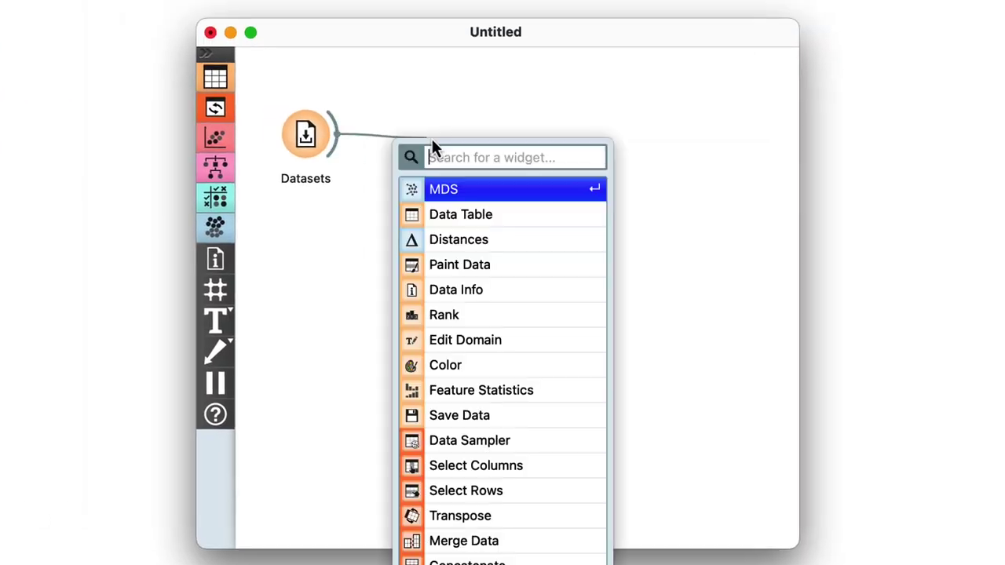
pyautogui.click(469, 188)
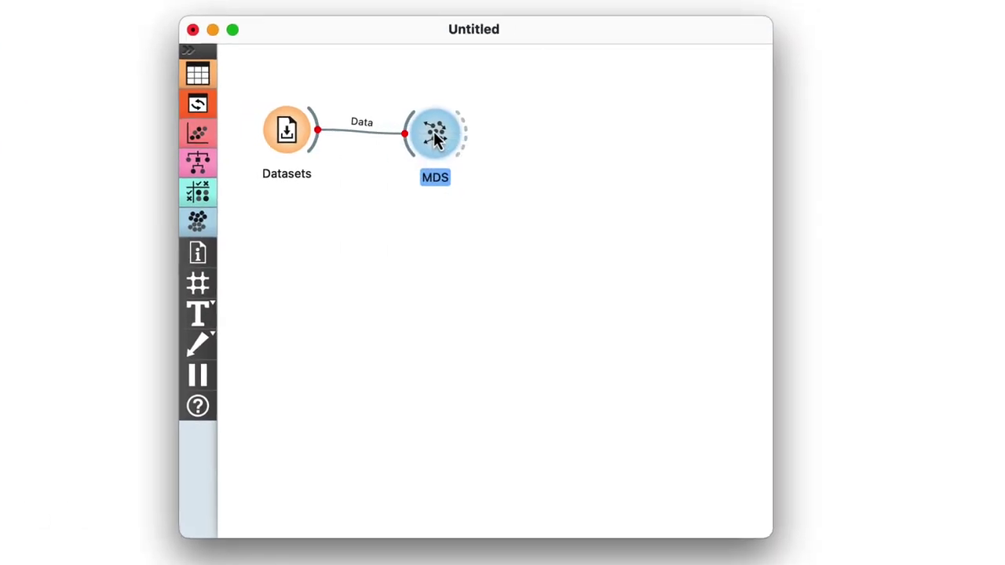
pyautogui.doubleClick(437, 138)
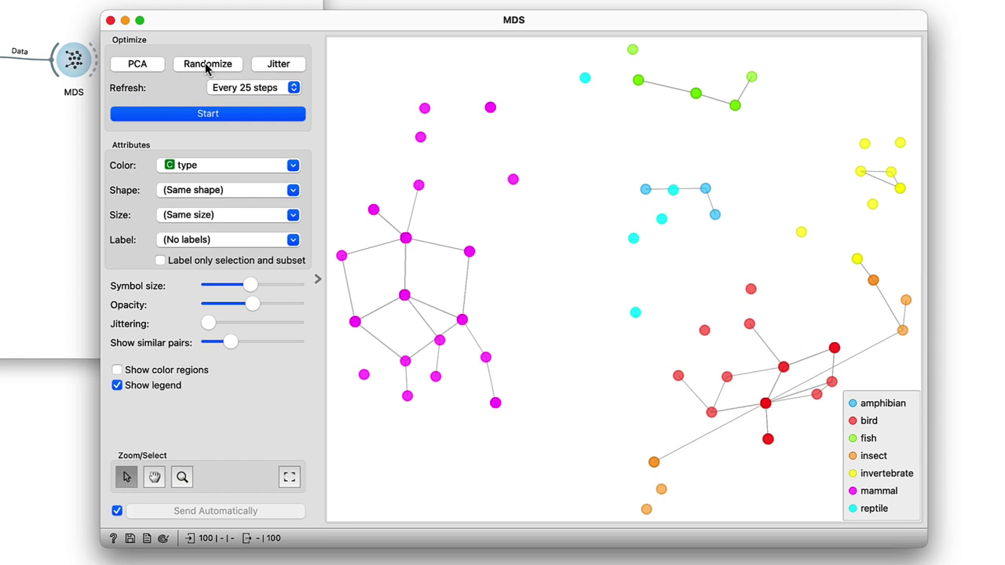
# Step: Randomize the MDS points, hide similar-pair lines, refresh every iteration, and start optimisation
pyautogui.click(207, 66)
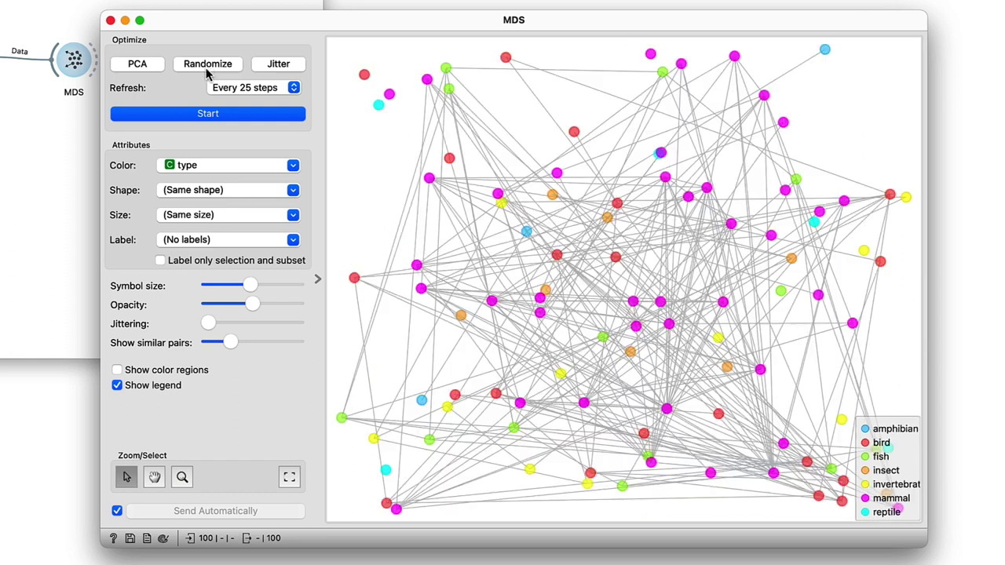
pyautogui.moveTo(229, 343); pyautogui.dragTo(188, 345)
pyautogui.click(291, 89)
pyautogui.click(240, 42)
pyautogui.click(204, 116)
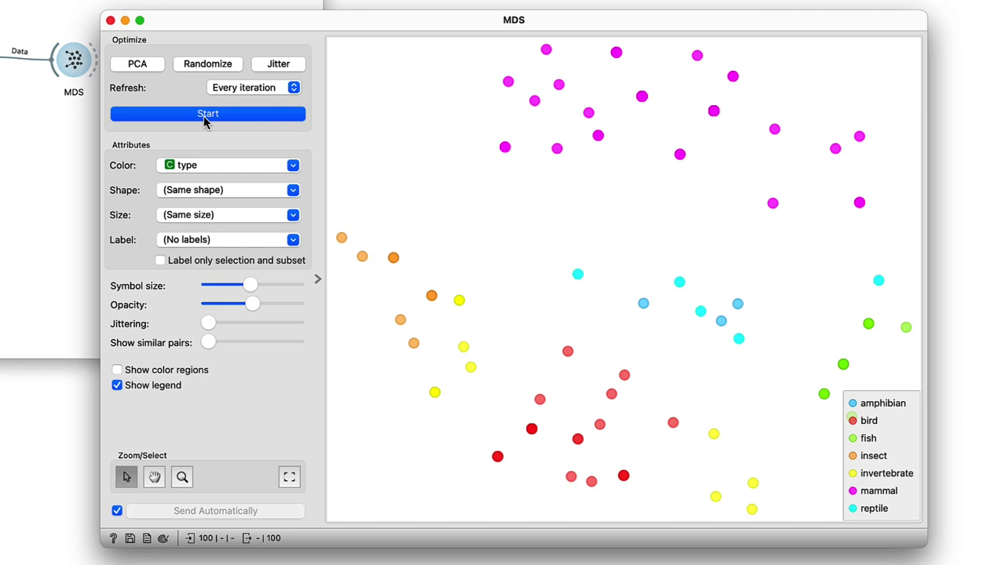
# Step: Re-randomize the Zoo MDS points and restart the optimisation with Every iteration refresh
pyautogui.click(208, 67)
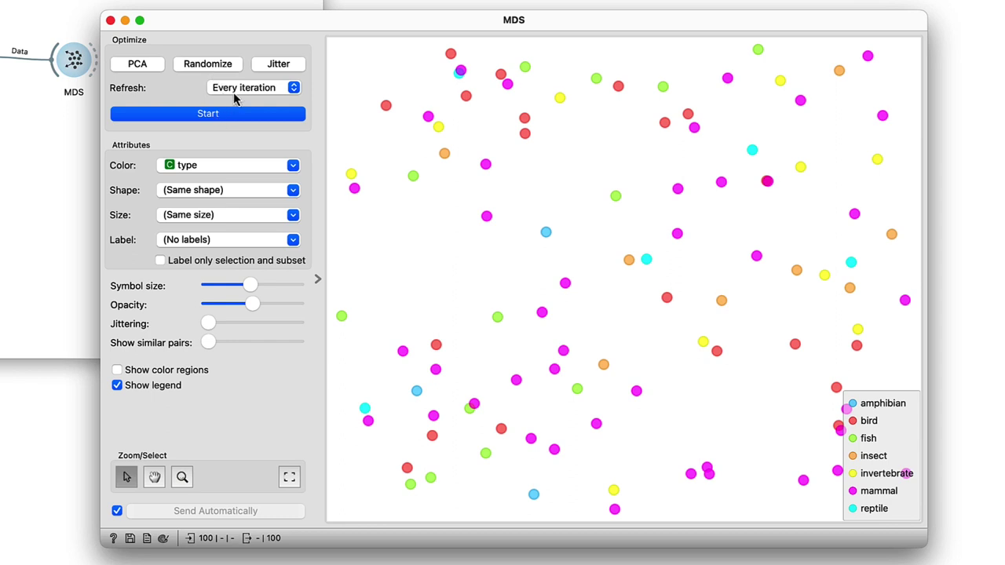
pyautogui.click(236, 91)
pyautogui.click(171, 93)
pyautogui.click(181, 118)
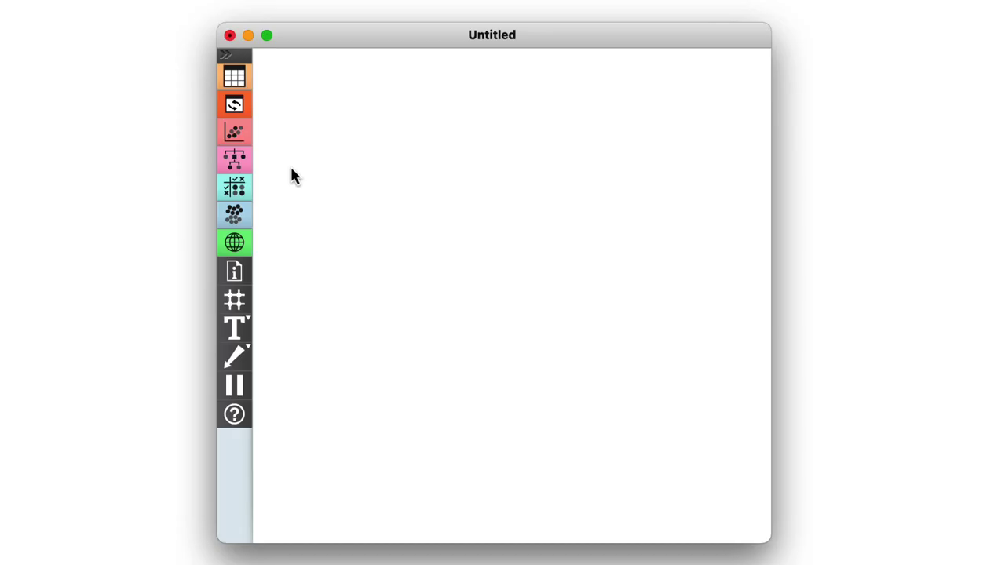
# Step: Add a Datasets widget loaded with Bone marrow mononuclear cells with AML (sample)
pyautogui.rightClick(290, 170)
pyautogui.click(304, 212)
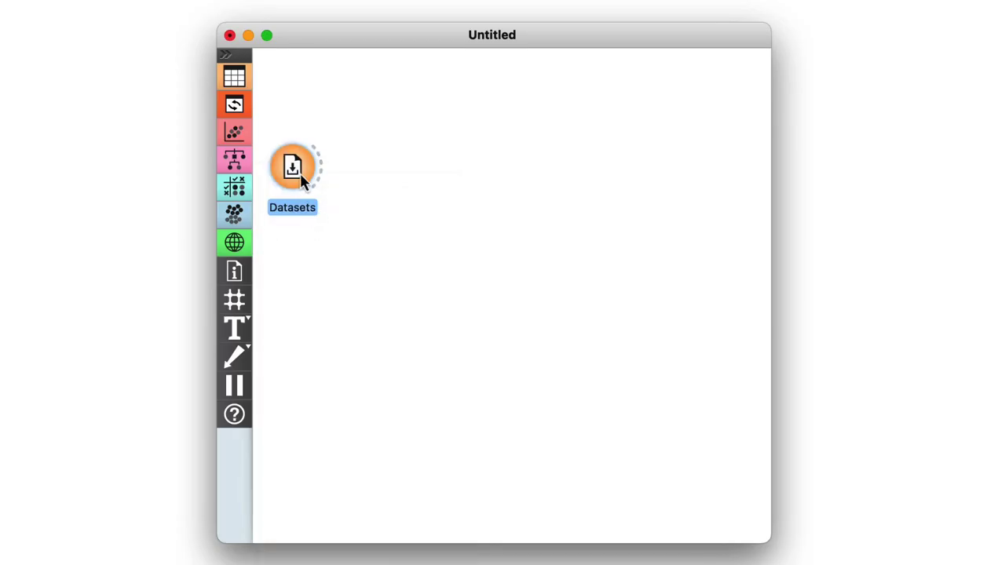
pyautogui.doubleClick(305, 175)
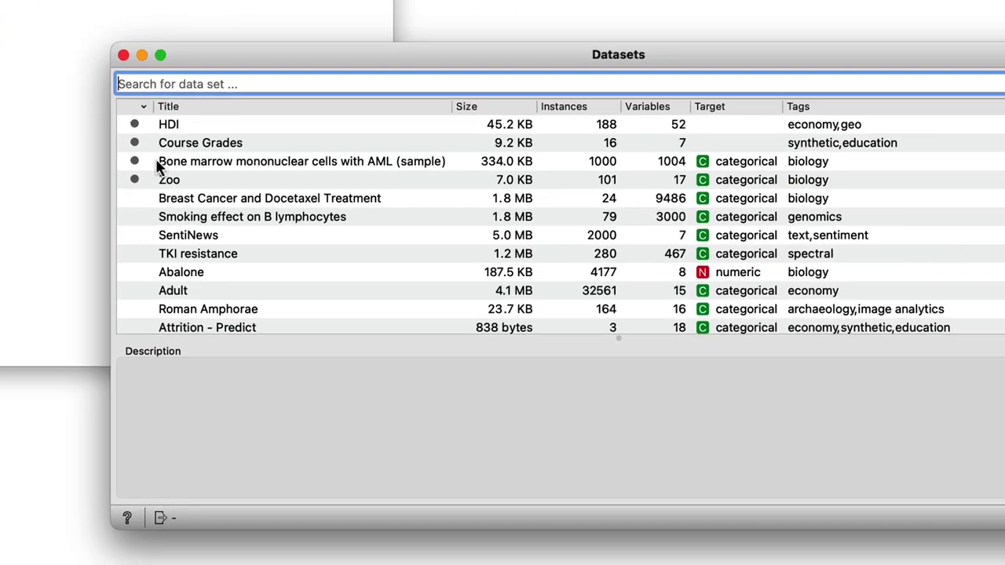
pyautogui.click(146, 162)
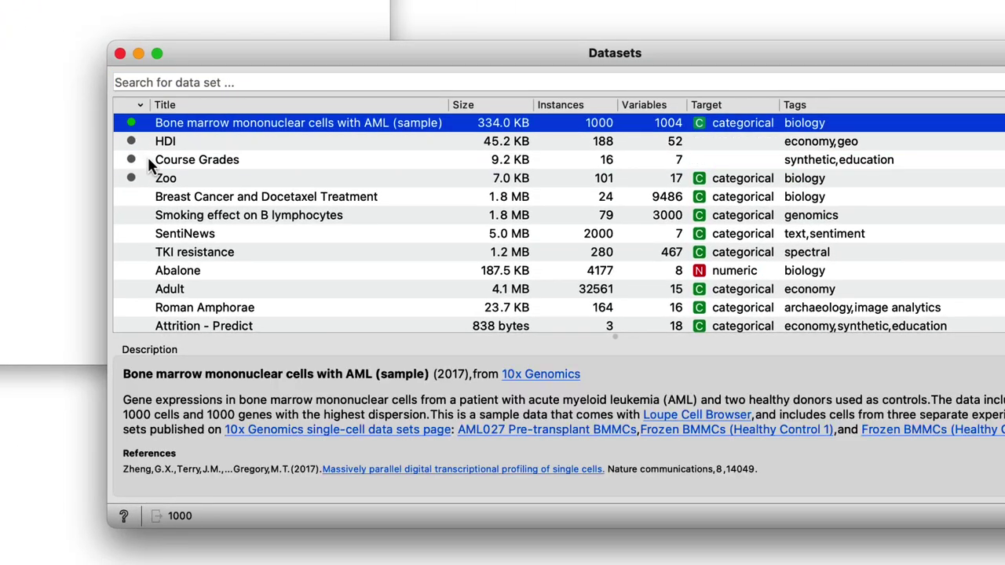
pyautogui.click(120, 53)
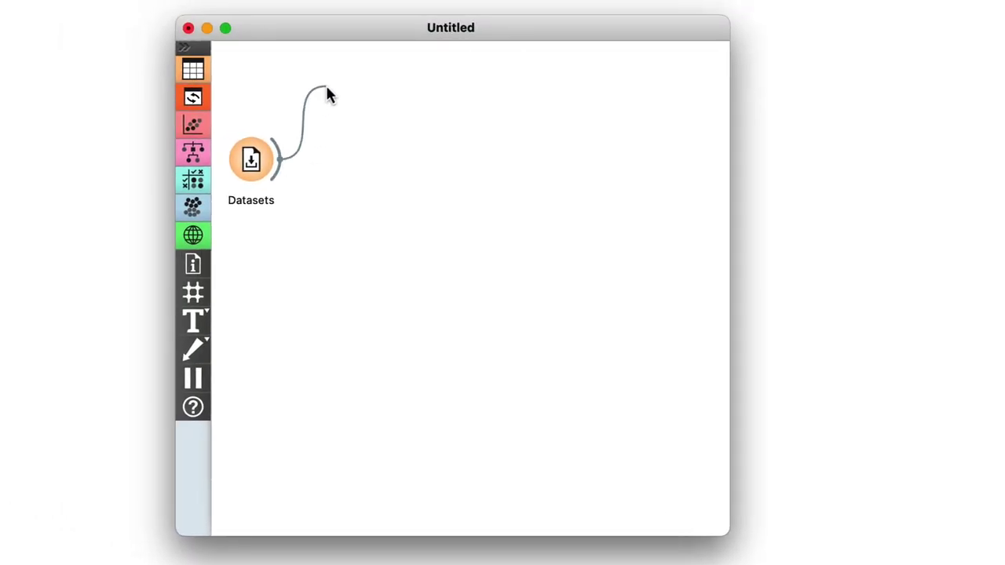
# Step: Connect a Data Table to Datasets and browse across its 1000 gene columns
pyautogui.moveTo(327, 91); pyautogui.dragTo(326, 89)
pyautogui.click(359, 151)
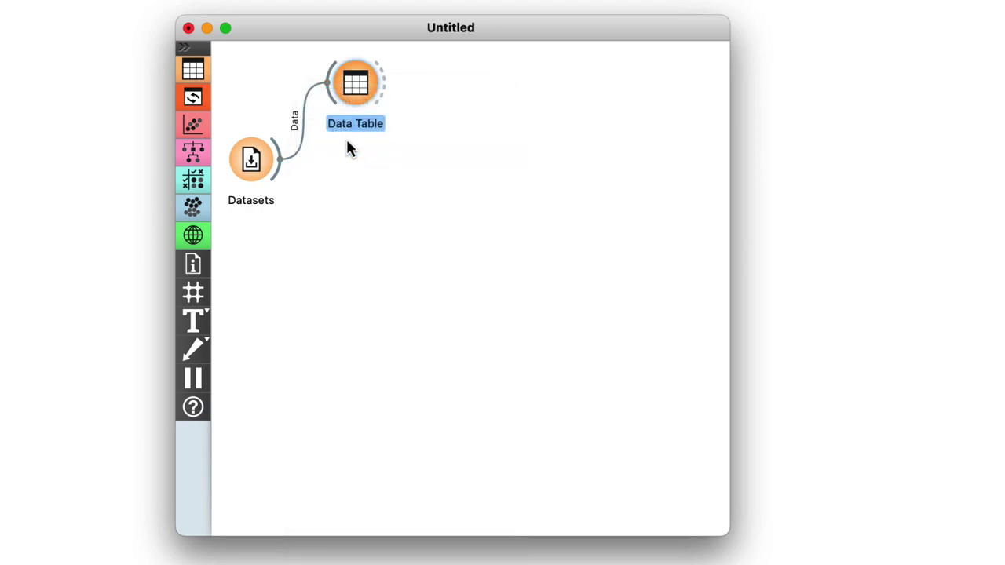
pyautogui.doubleClick(355, 82)
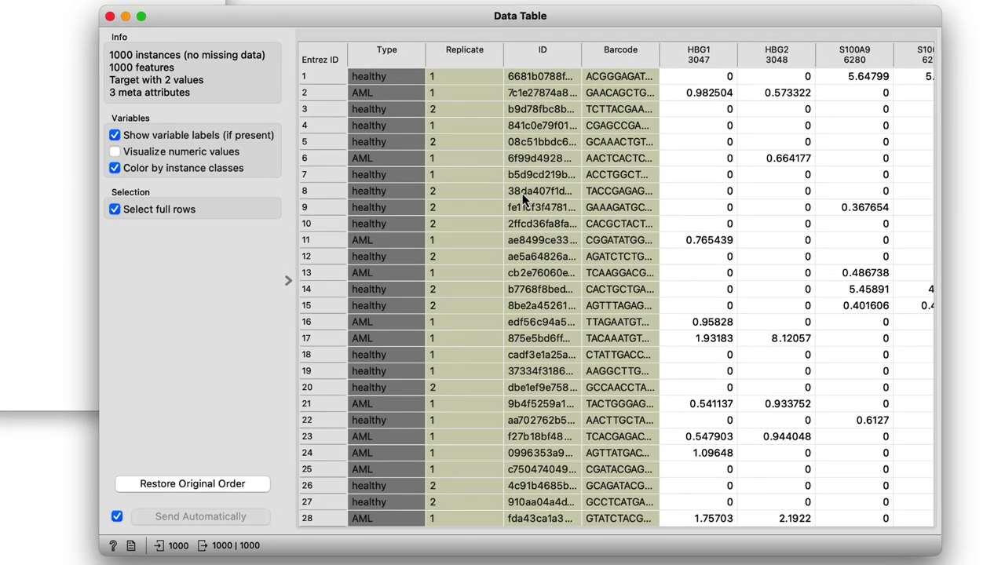
pyautogui.hscroll(5, 524, 200)
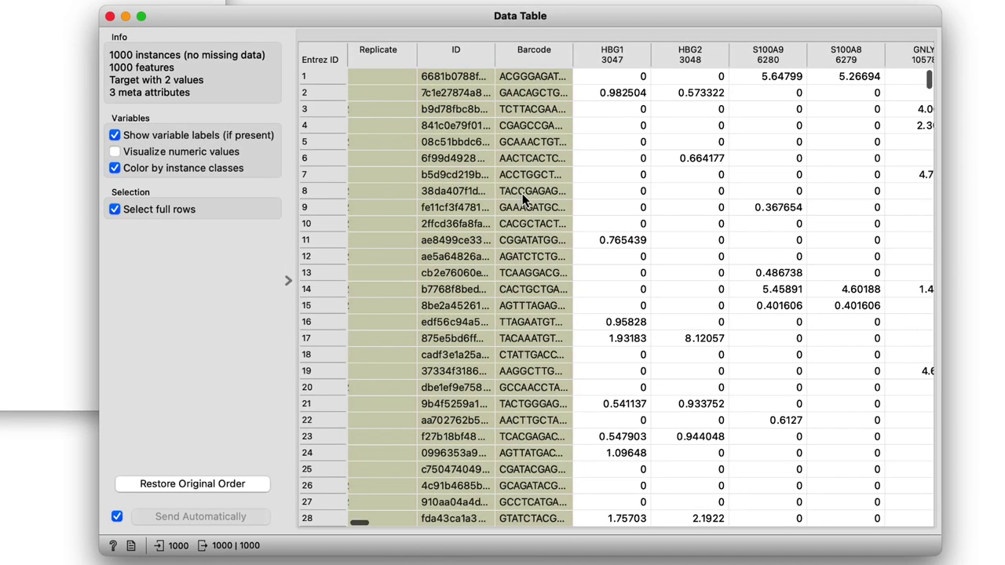
pyautogui.hscroll(2, 524, 201)
pyautogui.hscroll(4, 524, 201)
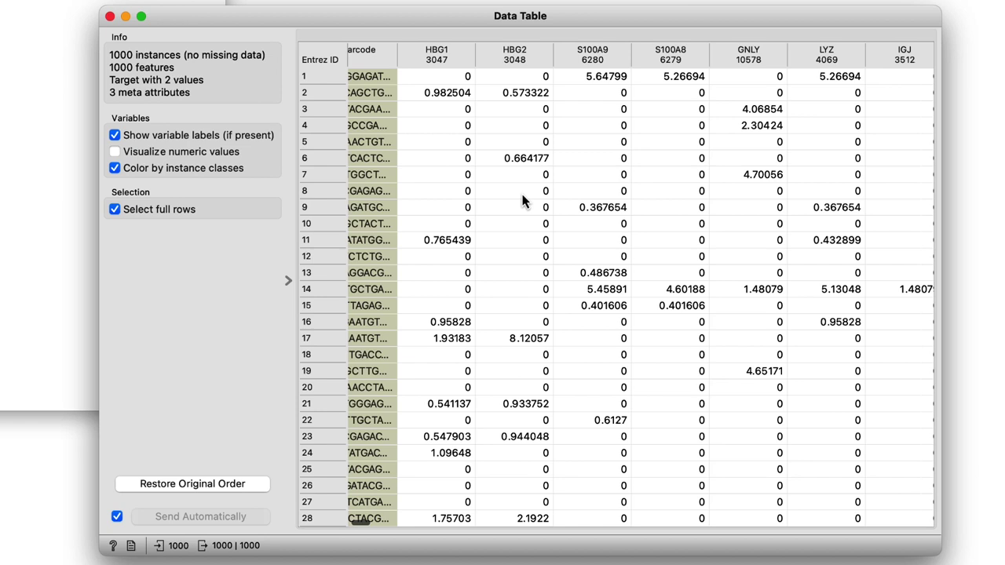
pyautogui.hscroll(-3, 524, 201)
pyautogui.hscroll(-3, 524, 201)
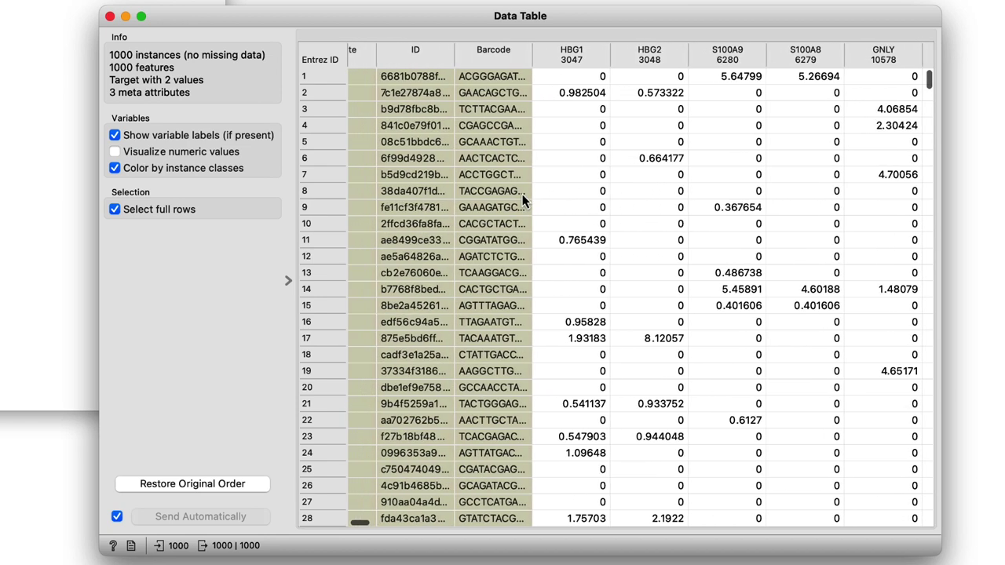
pyautogui.hscroll(-4, 523, 201)
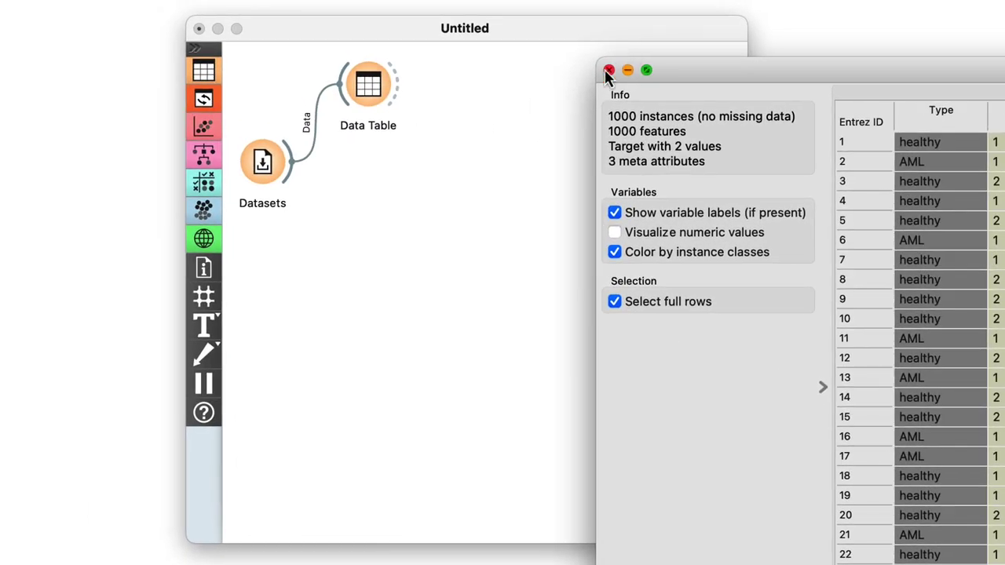
# Step: Chain Datasets into PCA and PCA into a Scatter Plot, then open the Scatter Plot
pyautogui.click(110, 15)
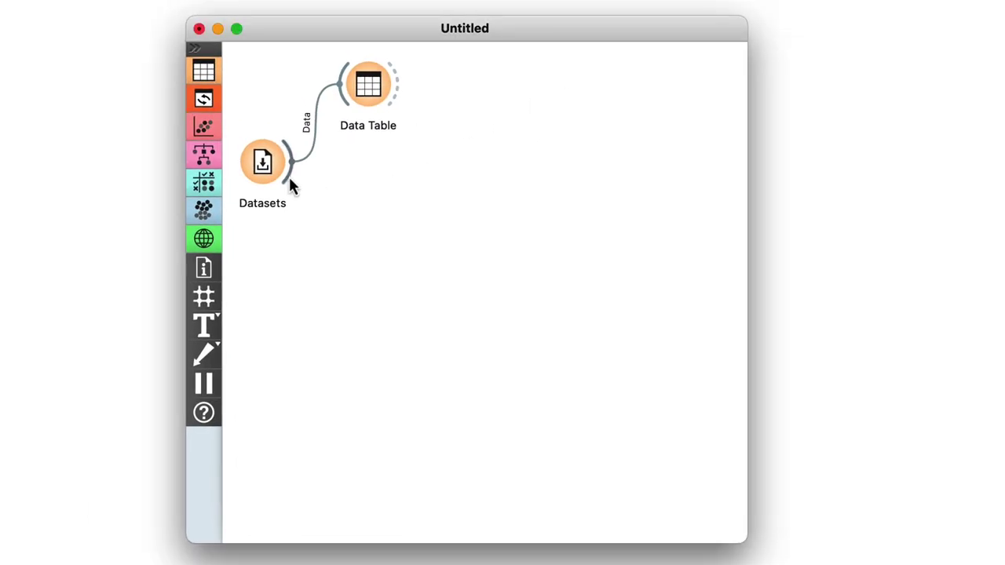
pyautogui.moveTo(291, 177); pyautogui.dragTo(371, 179)
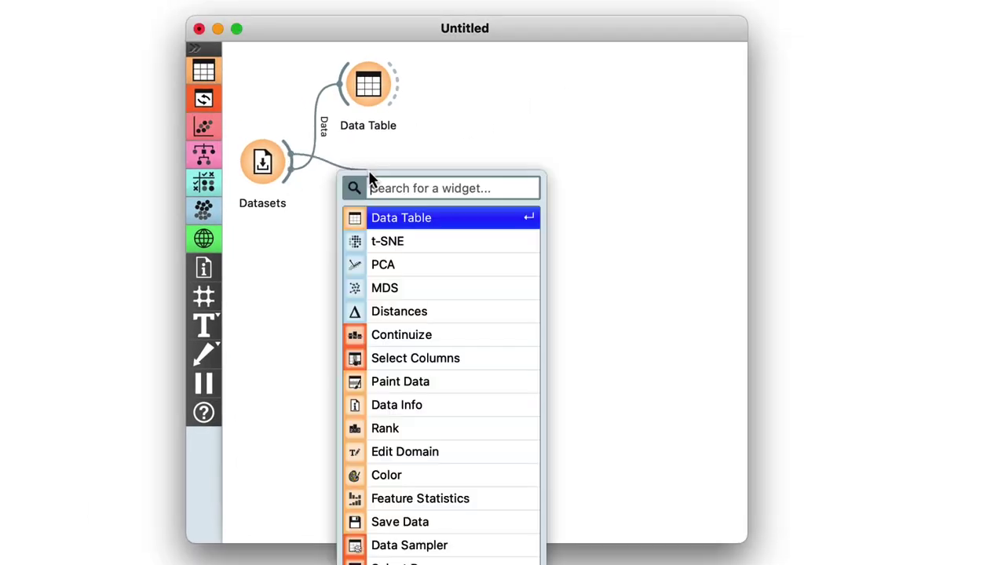
pyautogui.click(375, 264)
pyautogui.moveTo(461, 179); pyautogui.dragTo(497, 180)
pyautogui.click(484, 227)
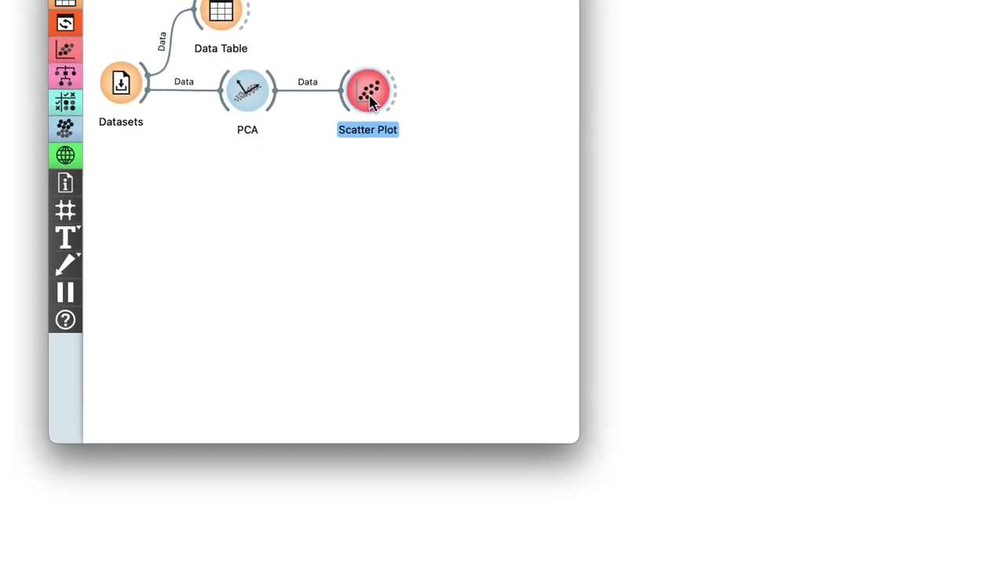
pyautogui.doubleClick(369, 94)
# Step: Set the Scatter Plot axes to PC1 (x) and PC2 (y)
pyautogui.click(283, 61)
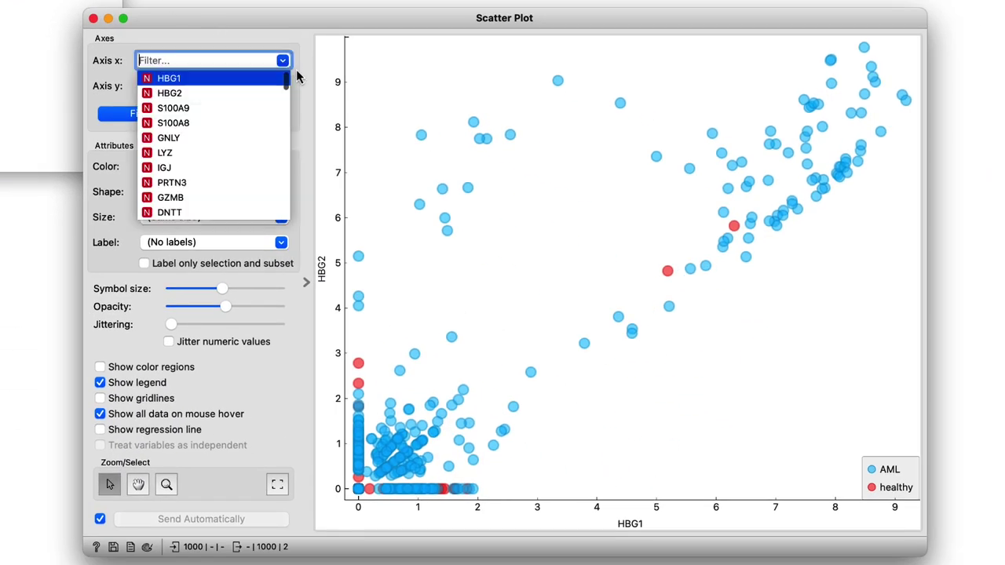
pyautogui.moveTo(288, 82); pyautogui.dragTo(210, 214)
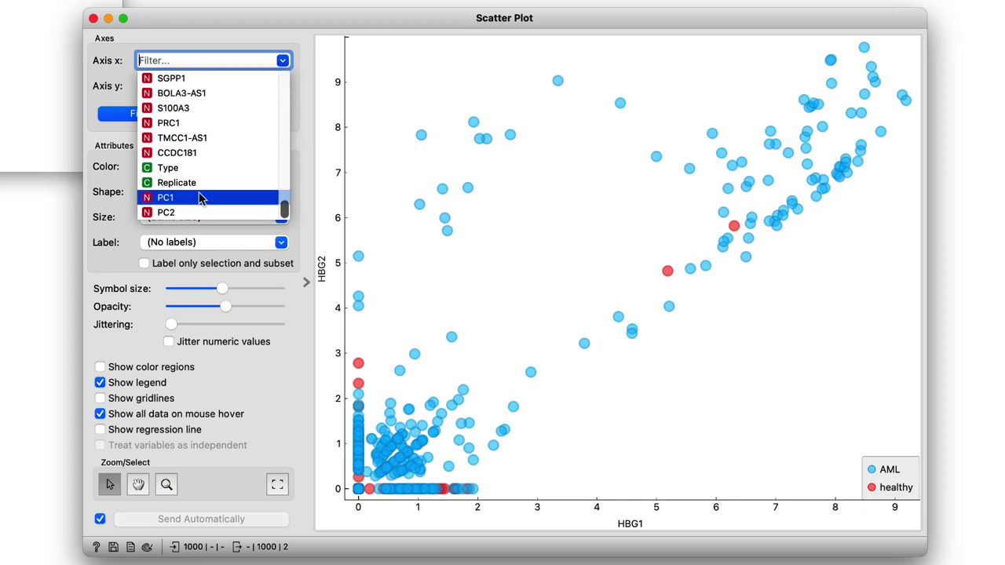
pyautogui.click(208, 197)
pyautogui.click(281, 86)
pyautogui.scroll(-2, 285, 125)
pyautogui.moveTo(285, 126); pyautogui.dragTo(280, 263)
pyautogui.click(216, 237)
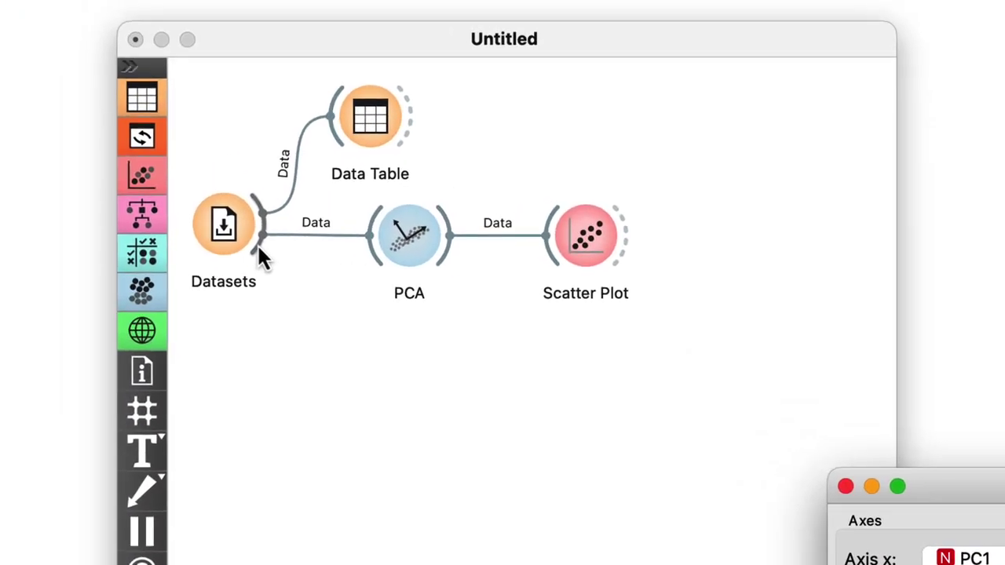
# Step: Connect a t-SNE widget to Datasets, open its map, and collapse the settings panel
pyautogui.moveTo(258, 243); pyautogui.dragTo(333, 371)
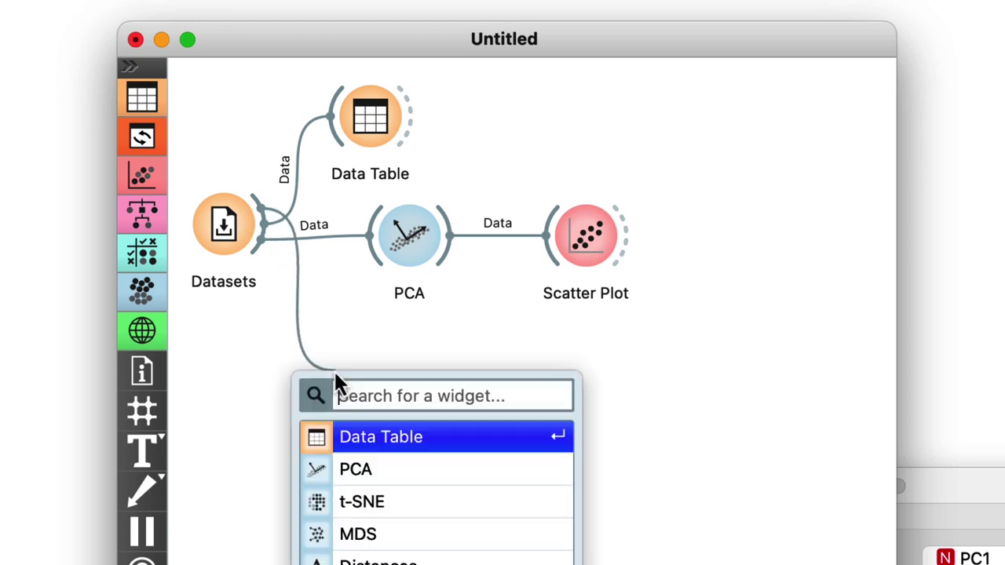
pyautogui.click(359, 504)
pyautogui.doubleClick(376, 381)
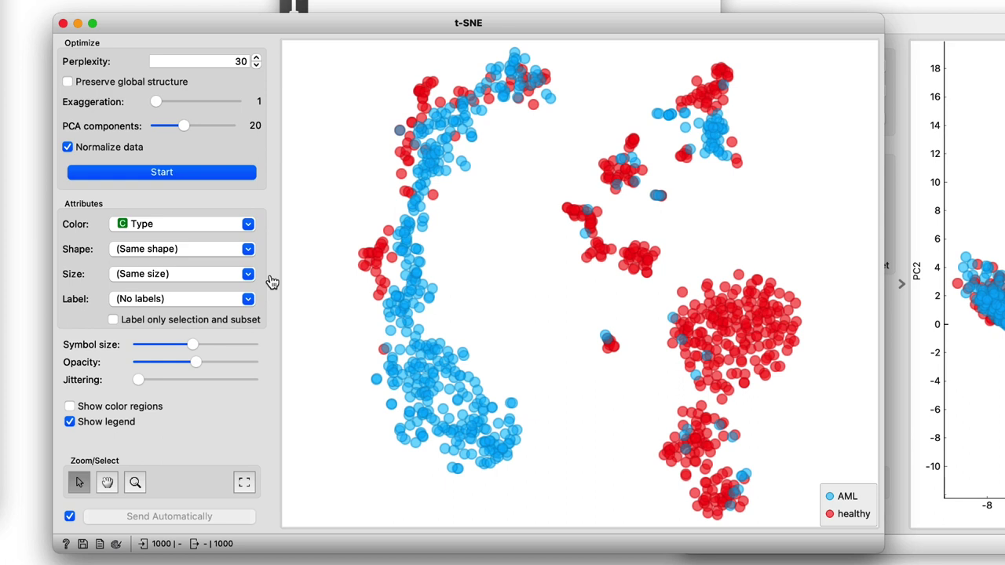
pyautogui.click(271, 282)
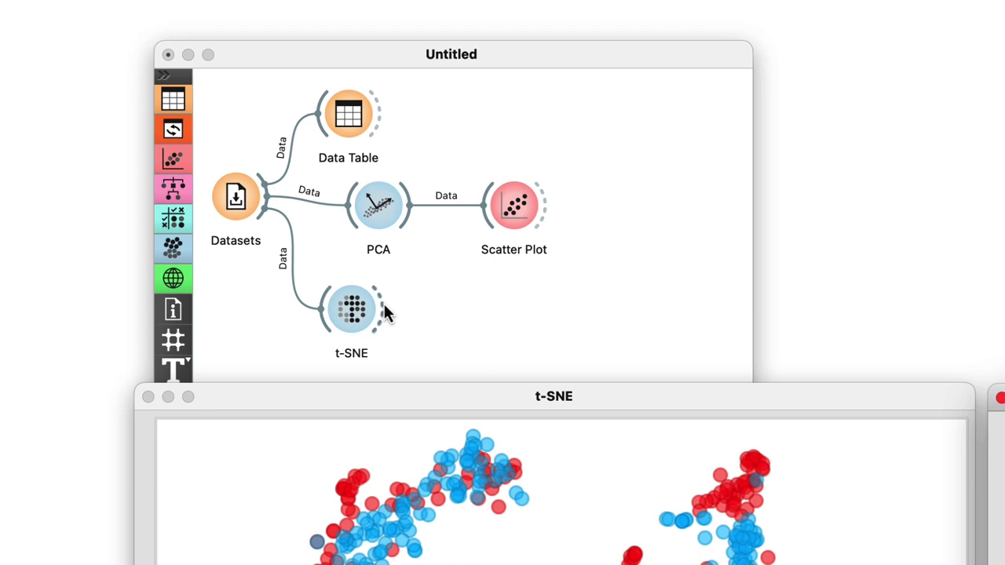
# Step: Link t-SNE's selection to the Scatter Plot subset and select three t-SNE clusters in turn
pyautogui.moveTo(383, 311); pyautogui.dragTo(483, 227)
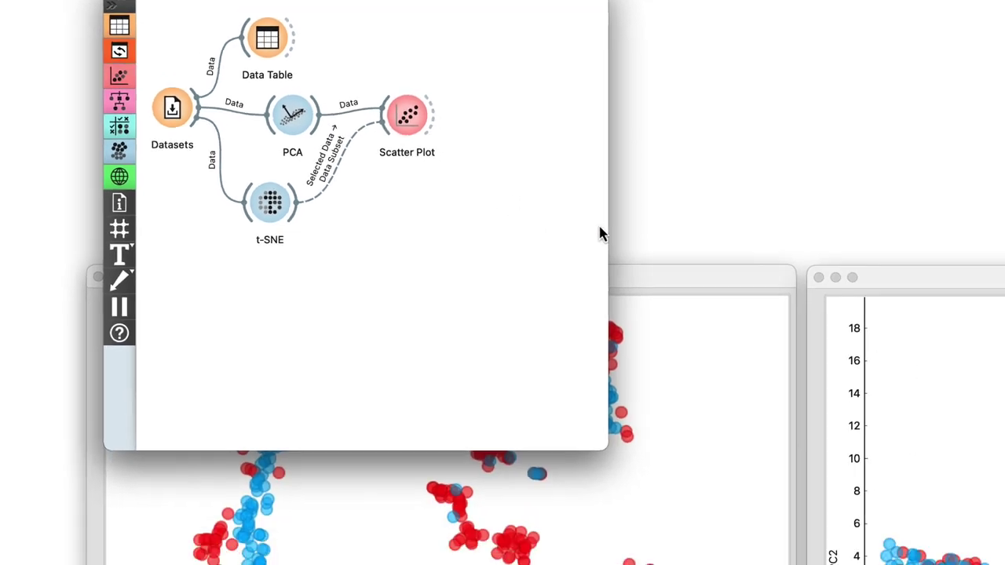
pyautogui.click(811, 401)
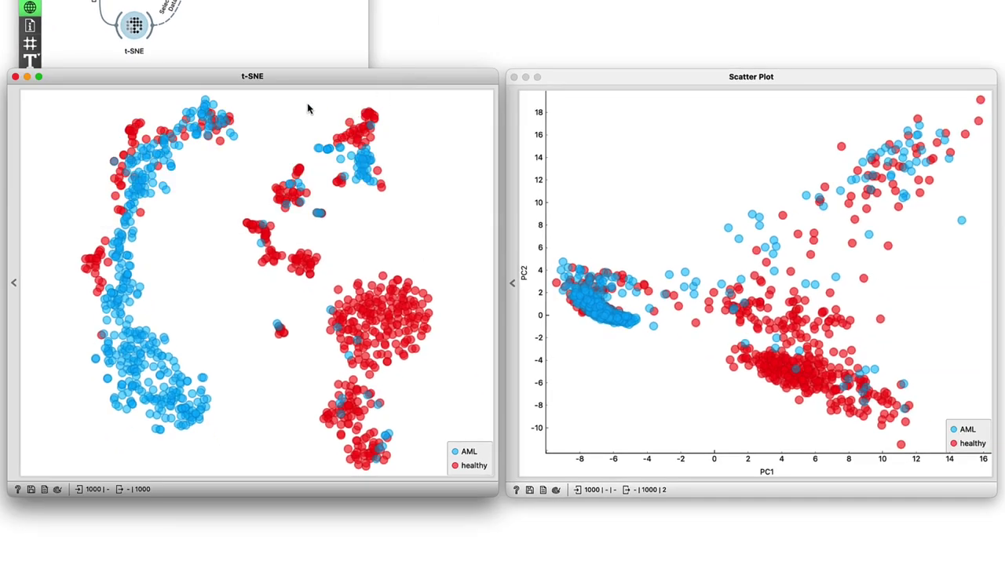
pyautogui.moveTo(307, 102); pyautogui.dragTo(395, 201)
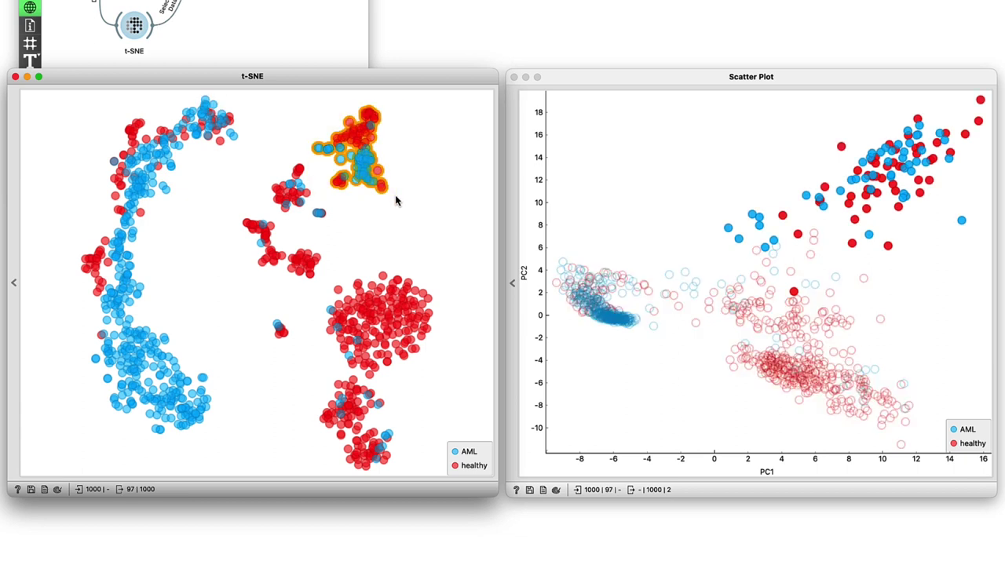
pyautogui.moveTo(328, 270); pyautogui.dragTo(442, 378)
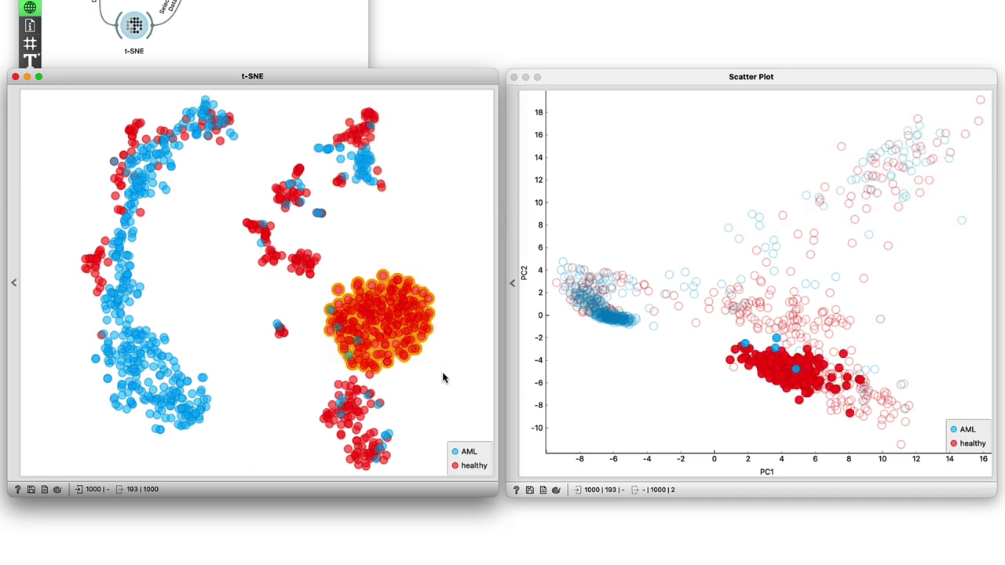
pyautogui.moveTo(245, 306); pyautogui.dragTo(292, 357)
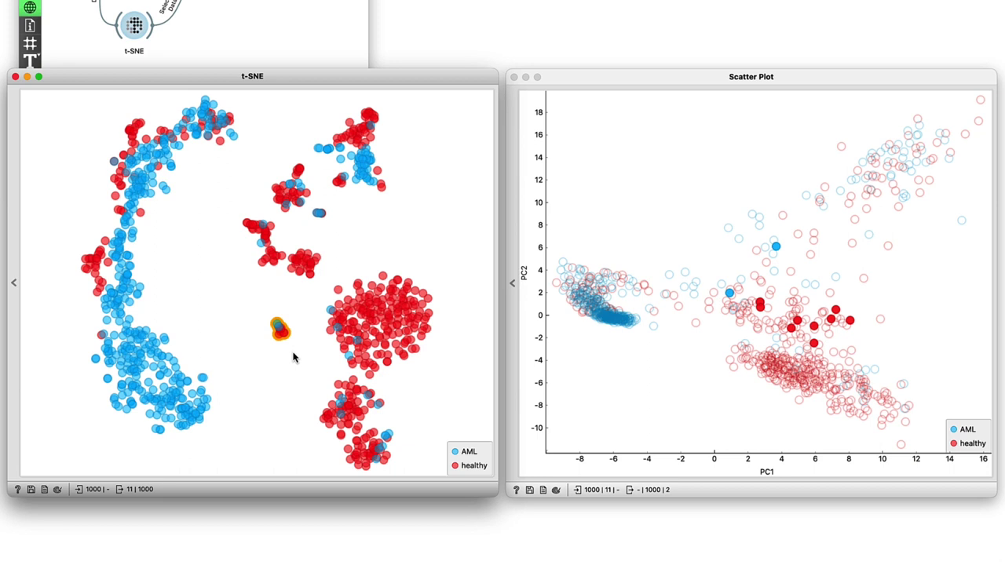
# Step: Close the t-SNE and Scatter Plot windows, then add MDS (via 'md') from Datasets and open it
pyautogui.click(14, 76)
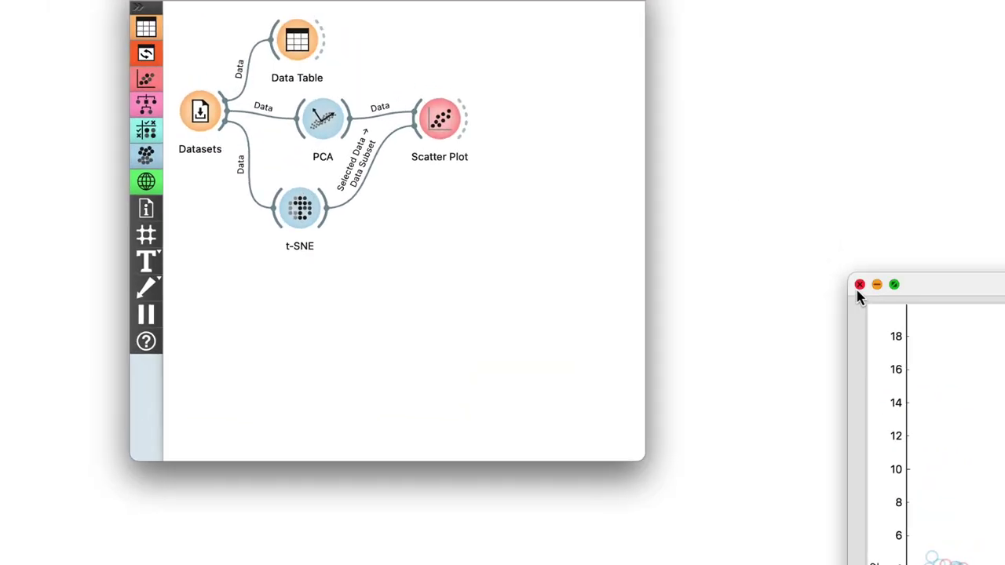
pyautogui.click(515, 76)
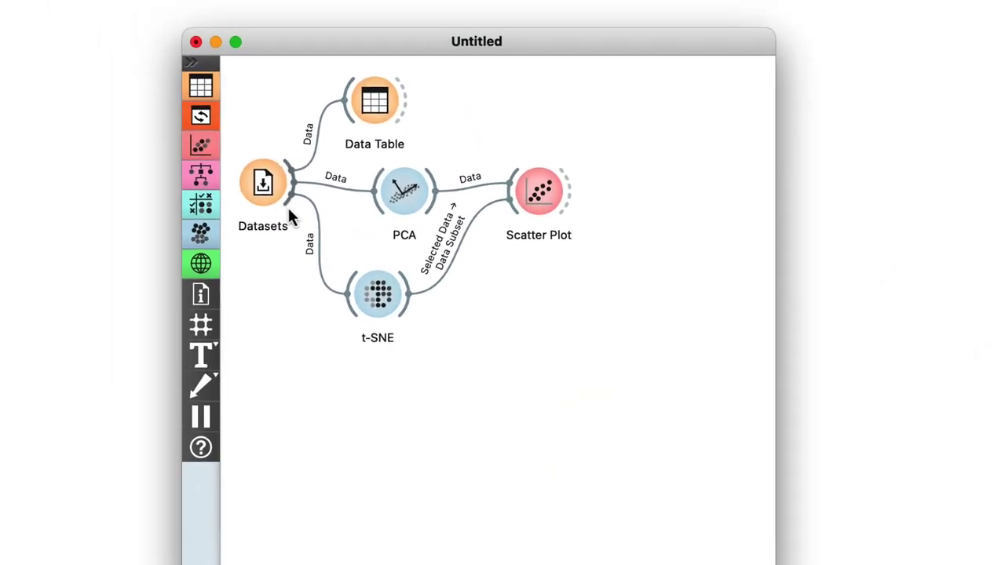
pyautogui.moveTo(289, 211); pyautogui.dragTo(351, 383)
pyautogui.write('md')
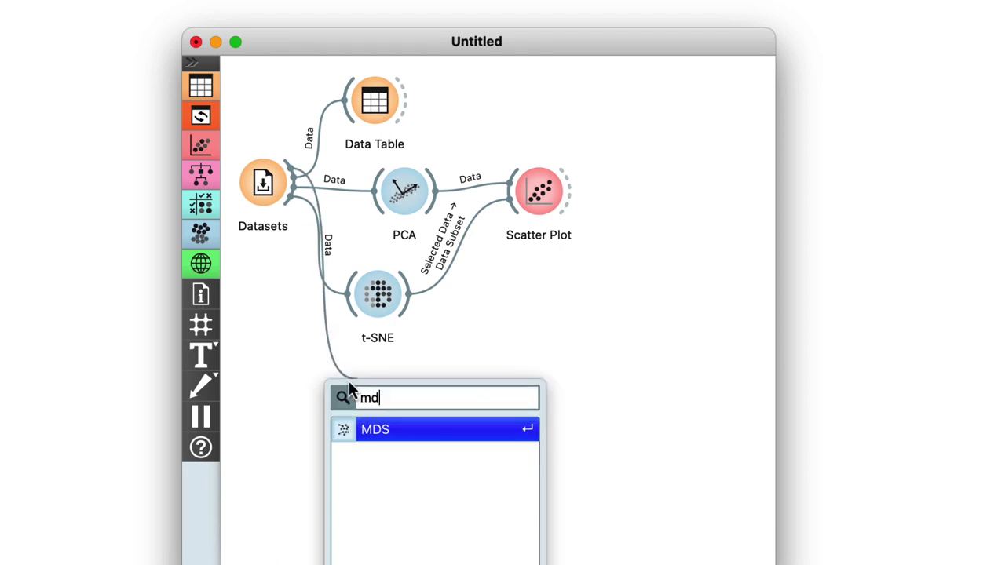
pyautogui.click(366, 432)
pyautogui.doubleClick(383, 394)
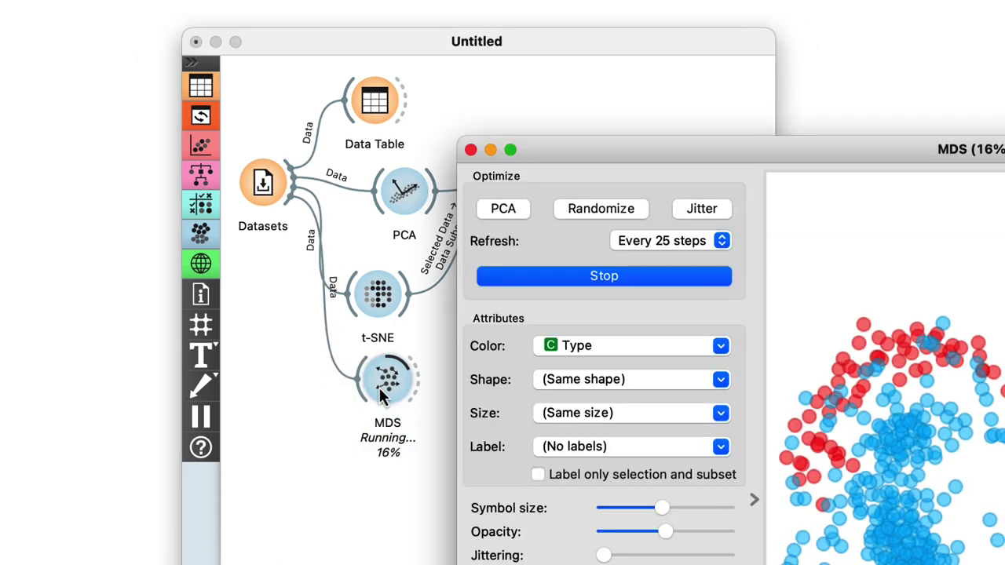